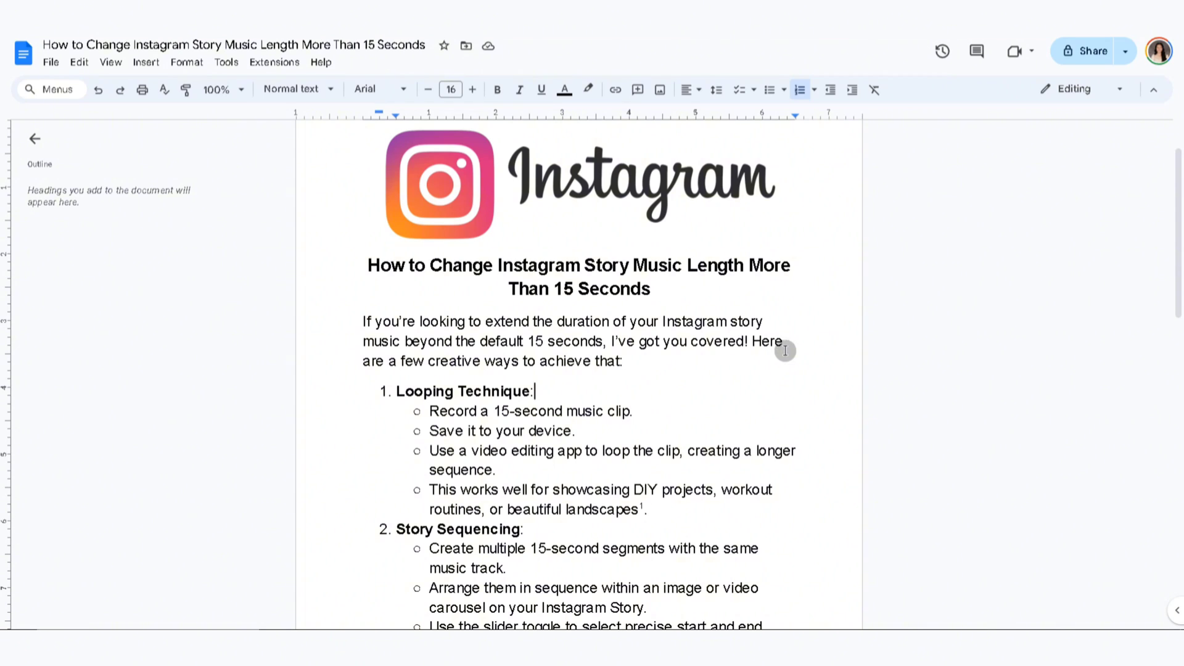
{"action": "scroll", "coordinate": [819, 348], "scroll_direction": "down", "scroll_amount": 1}
{"action": "scroll", "coordinate": [819, 348], "scroll_direction": "down", "scroll_amount": 2}
{"action": "scroll", "coordinate": [819, 348], "scroll_direction": "down", "scroll_amount": 1}
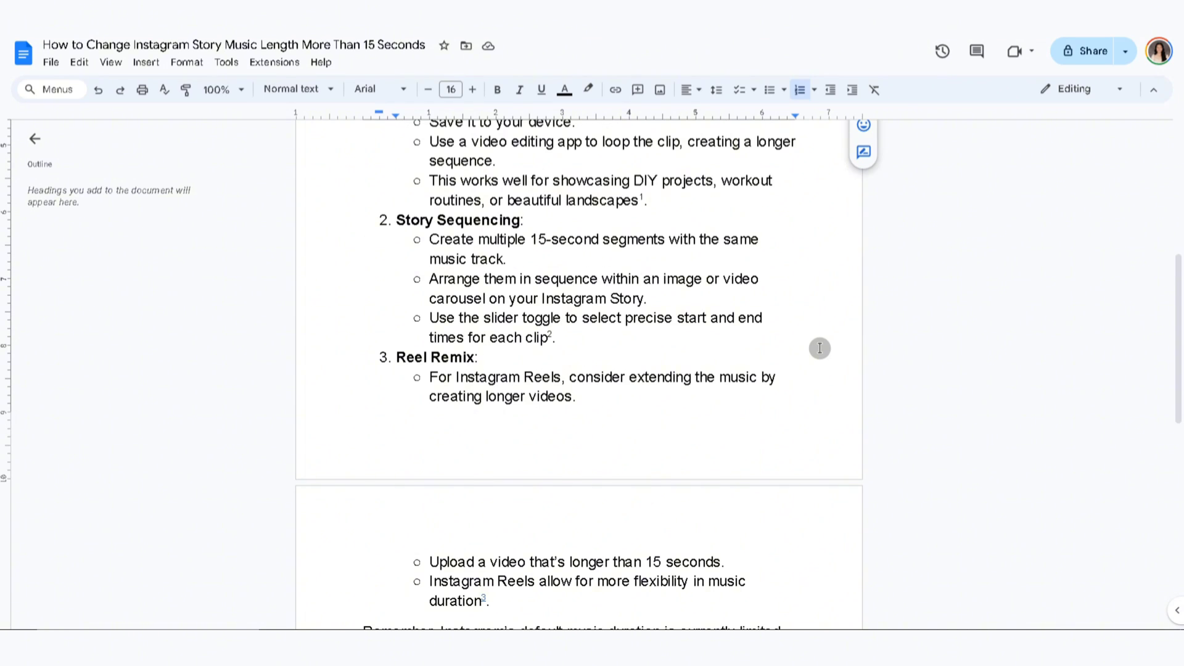
{"action": "scroll", "coordinate": [819, 348], "scroll_direction": "down", "scroll_amount": 1}
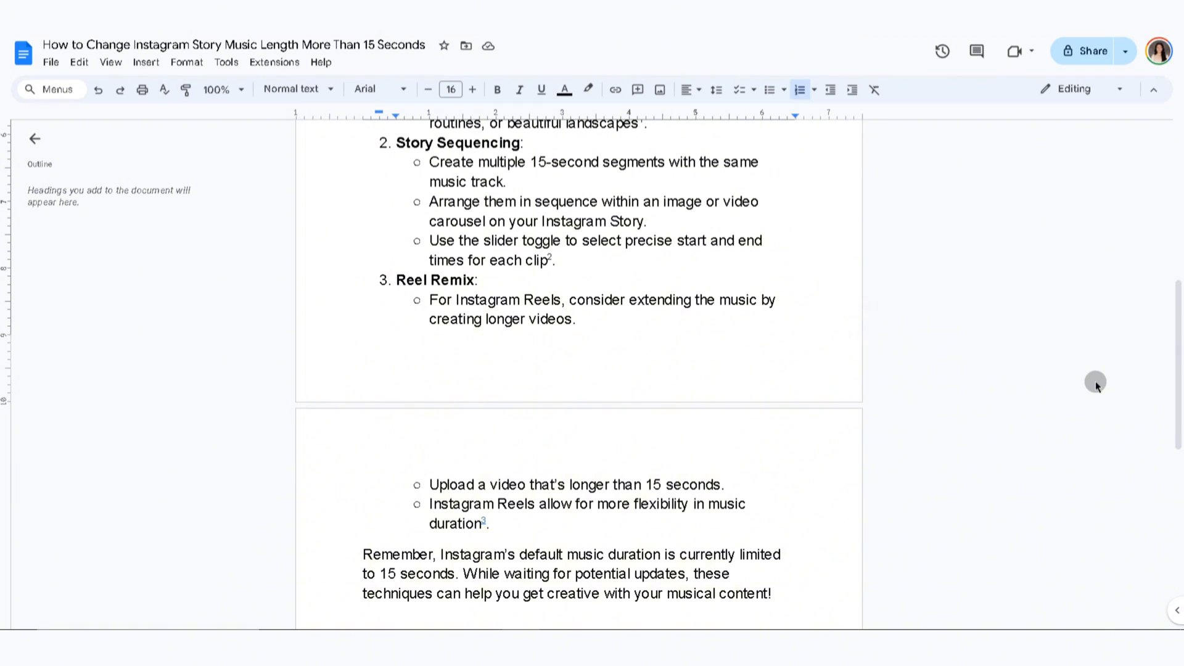